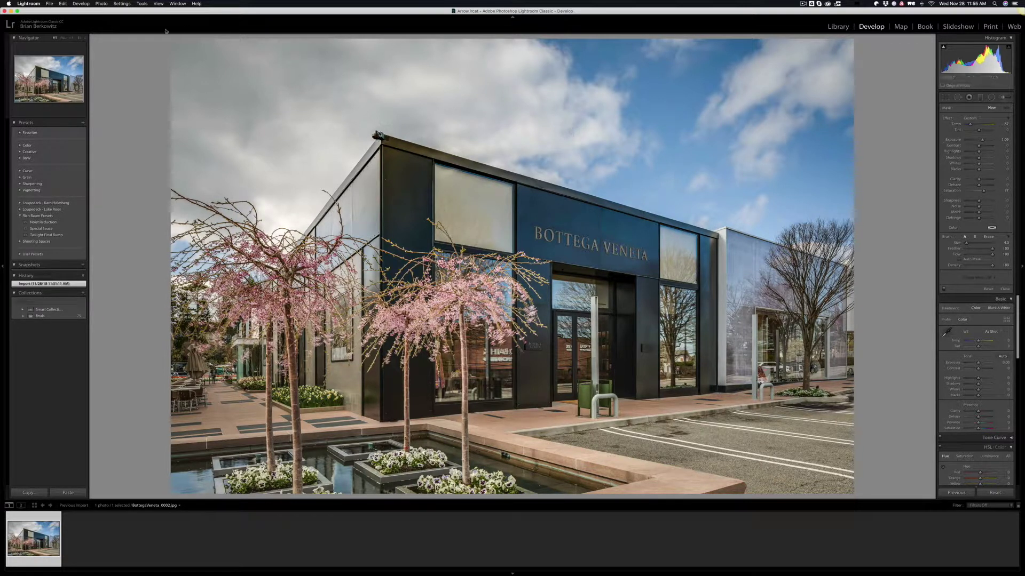
Open Lightroom Preferences and reveal the Lightroom presets folder in Finder.
{"action": "left_click", "coordinate": [29, 3]}
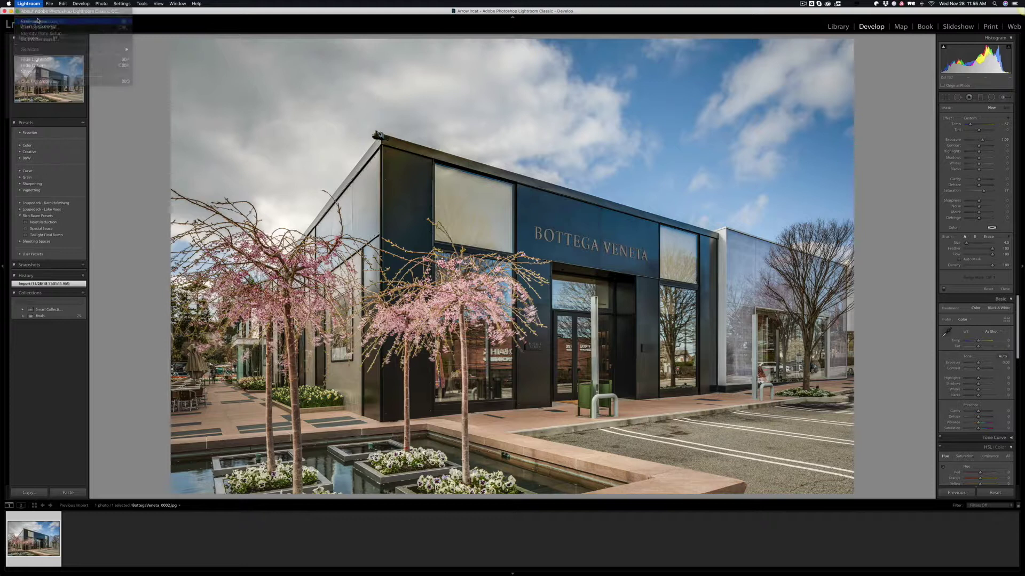
{"action": "left_click", "coordinate": [48, 21]}
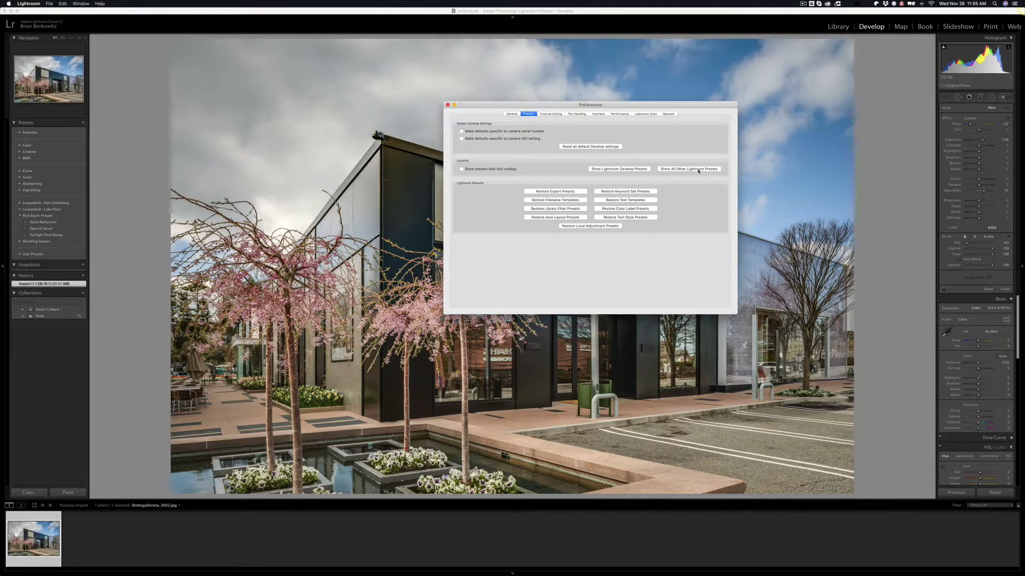
{"action": "left_click", "coordinate": [689, 169]}
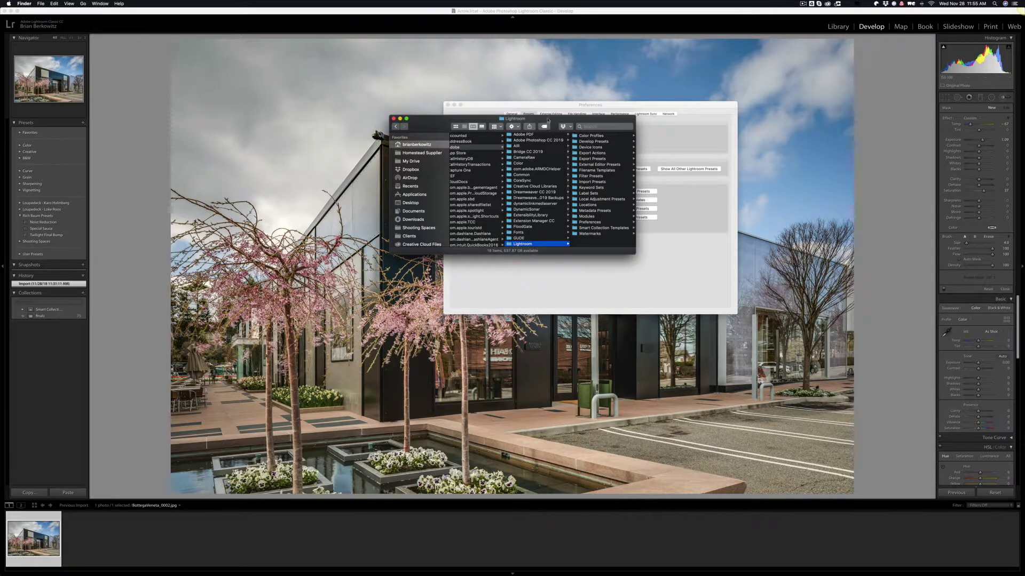
Enlarge the Finder window, enter Local Adjustment Presets, and open a second Finder window.
{"action": "left_click_drag", "start_coordinate": [553, 118], "coordinate": [381, 136]}
{"action": "left_click_drag", "start_coordinate": [461, 264], "coordinate": [506, 288]}
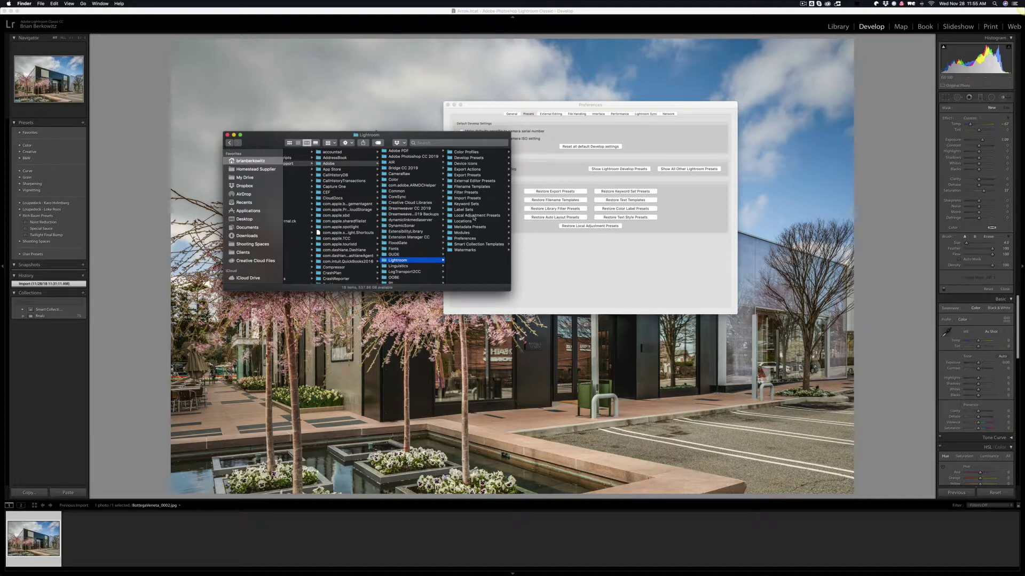
{"action": "left_click", "coordinate": [474, 217]}
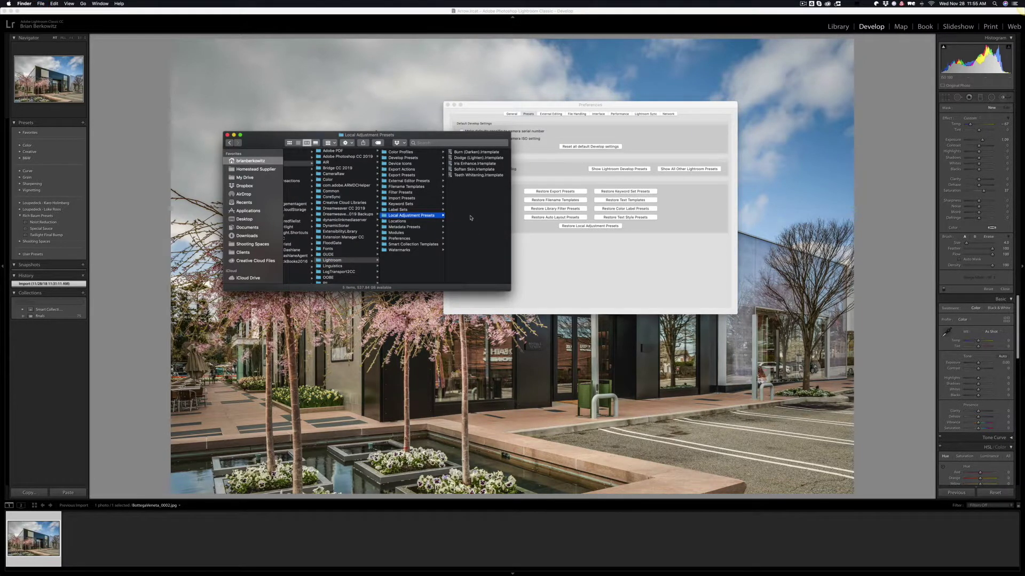
{"action": "key", "text": "super+n"}
Copy Twilight Brush and Water Blue templates from Desktop's Local Adjustment Brush Preset folder into Local Adjustment Presets.
{"action": "left_click", "coordinate": [578, 200]}
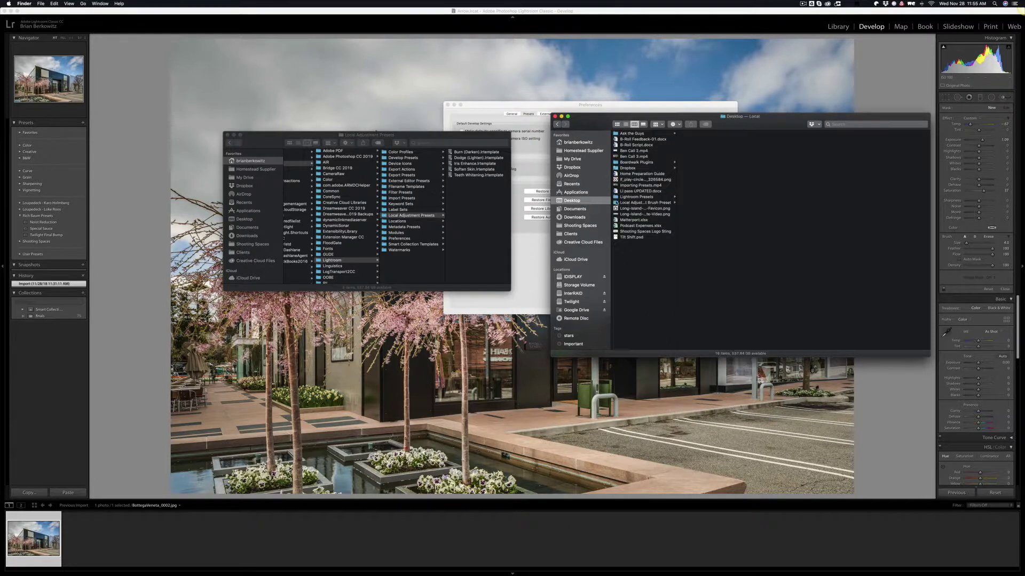
{"action": "left_click", "coordinate": [648, 203]}
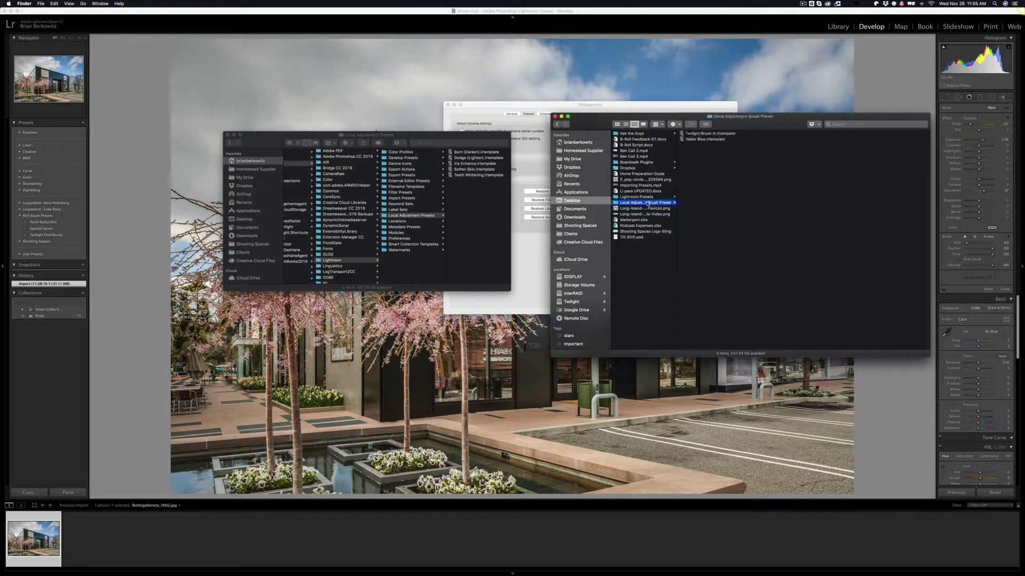
{"action": "mouse_move", "coordinate": [705, 156]}
{"action": "left_mouse_down"}
{"action": "mouse_move", "coordinate": [707, 135]}
{"action": "mouse_move", "coordinate": [477, 228]}
{"action": "left_mouse_up"}
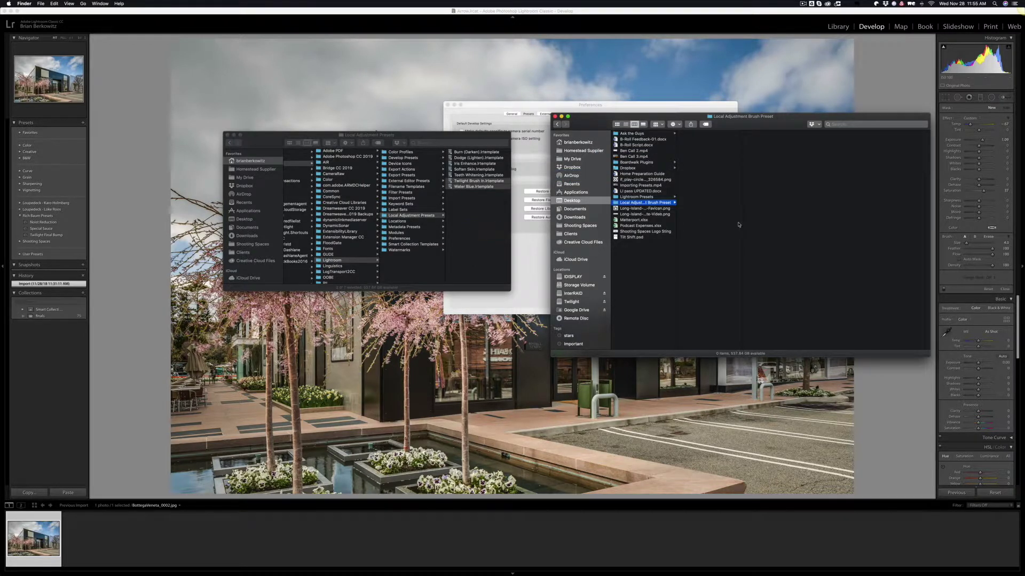
{"action": "key", "text": "super+w"}
{"action": "key", "text": "super+w"}
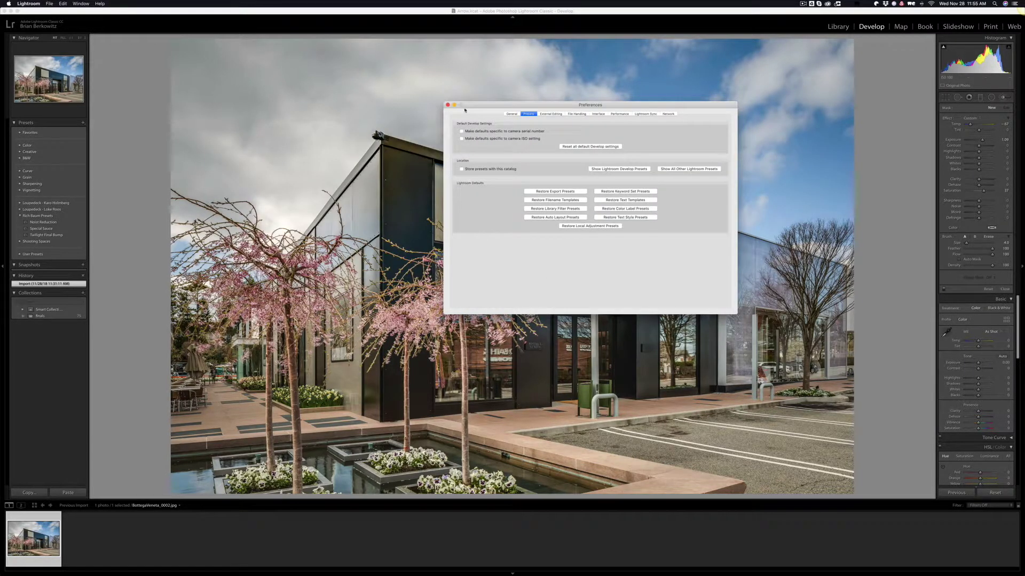
Close Preferences, quit Lightroom with Cmd+Q, and relaunch it from the Dock.
{"action": "left_click", "coordinate": [451, 106]}
{"action": "key", "text": "super+q"}
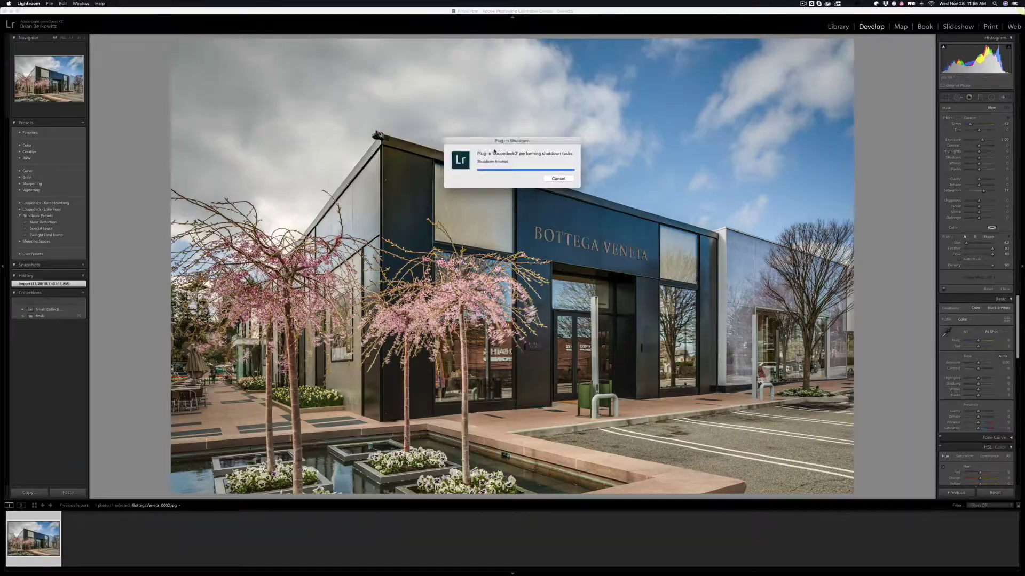
{"action": "key", "text": "Return"}
{"action": "left_click", "coordinate": [670, 552]}
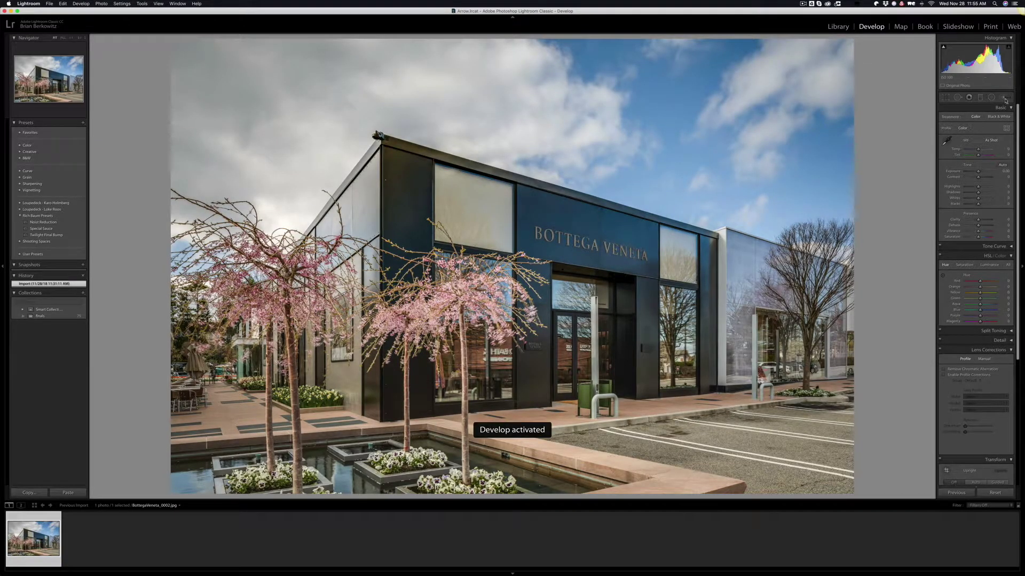
Show the Adjustment Brush Effect list with the Twilight Brush and Water Blue presets.
{"action": "left_click", "coordinate": [1007, 98]}
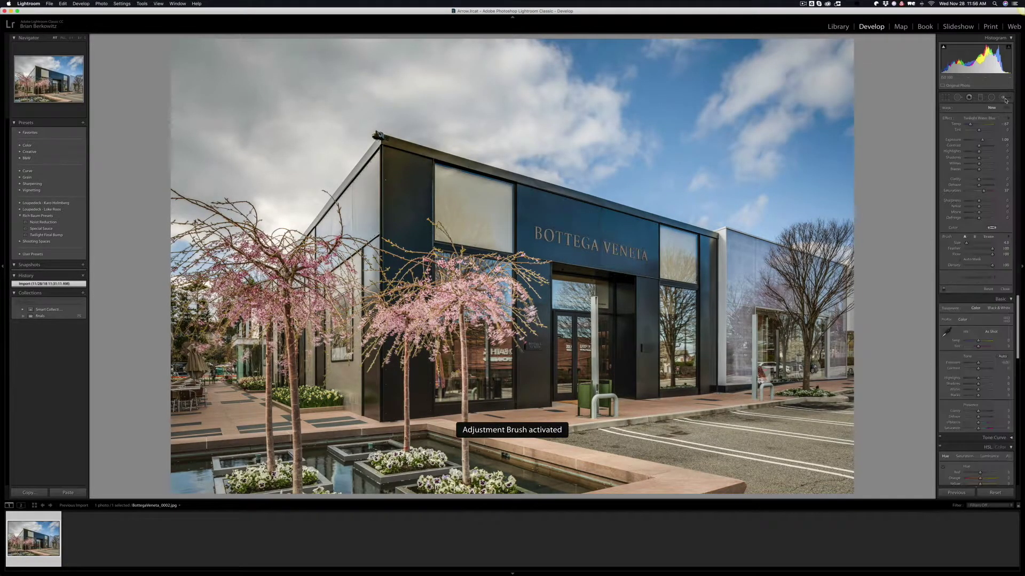
{"action": "left_click", "coordinate": [979, 119]}
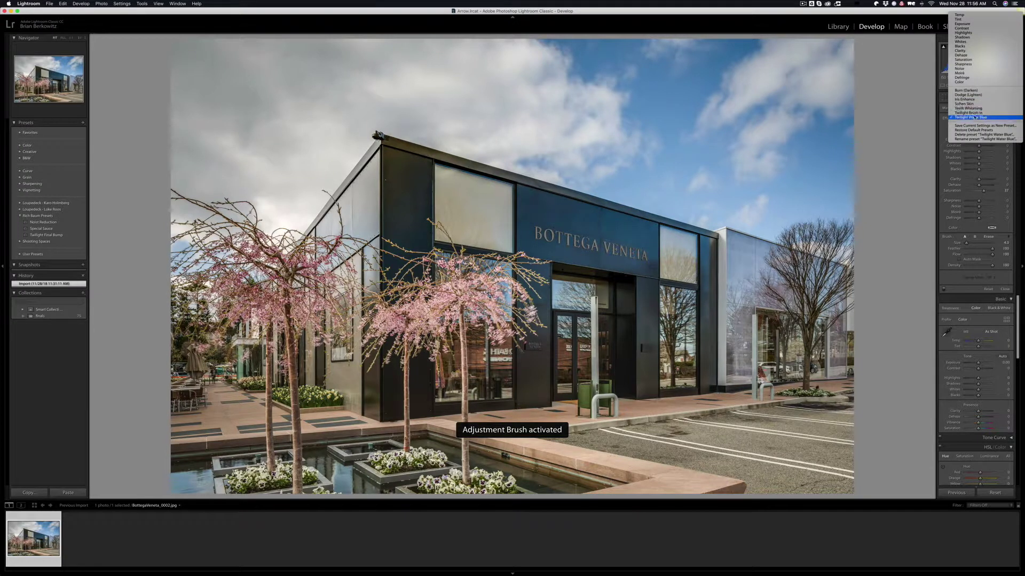